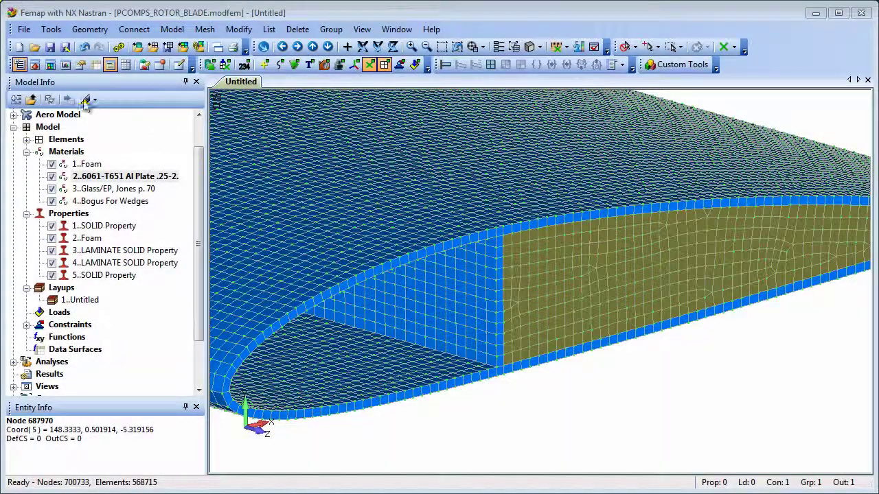
With highlighting on, review the Glass/EP, Jones p. 70 material definition, closing it unchanged.
left_click(87, 101)
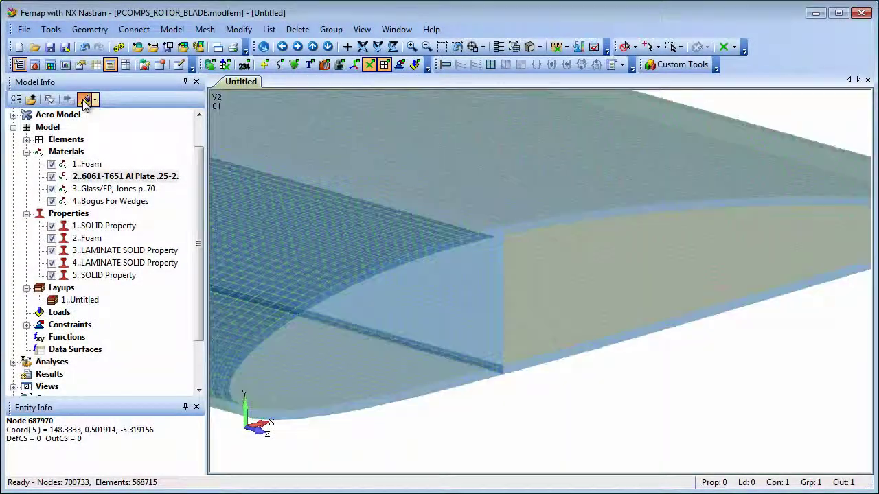
left_click(110, 189)
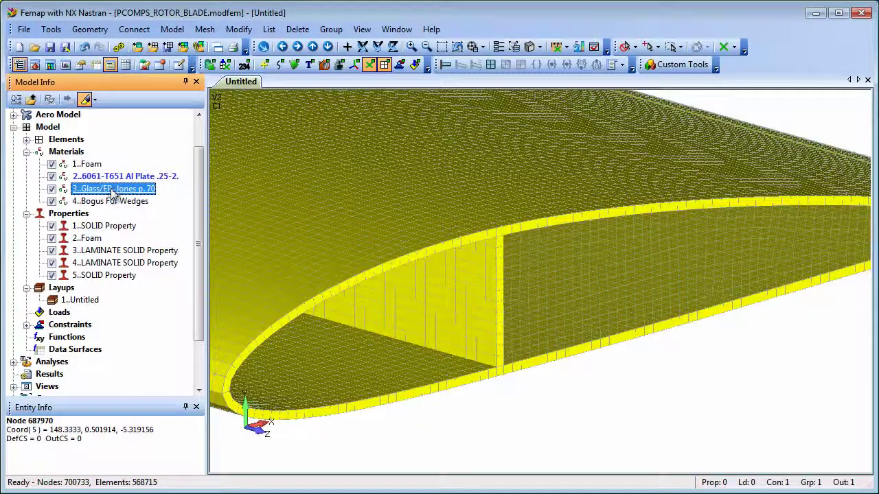
right_click(117, 194)
left_click(151, 244)
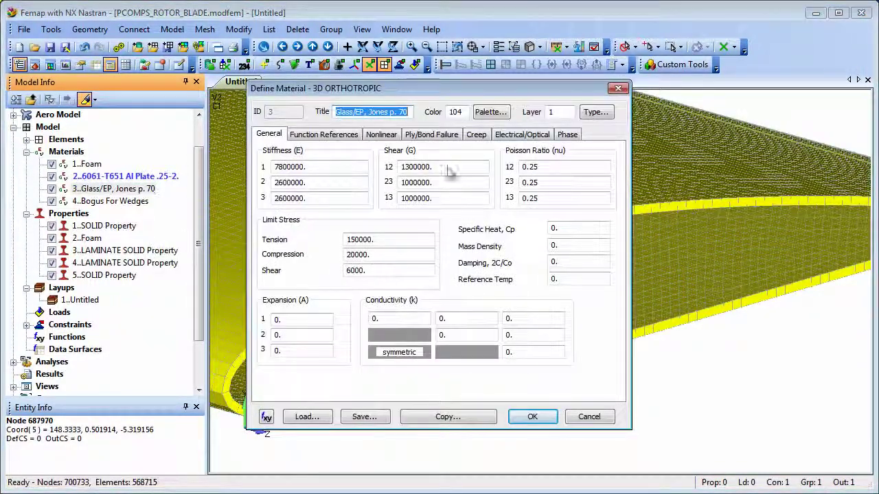
left_click(617, 89)
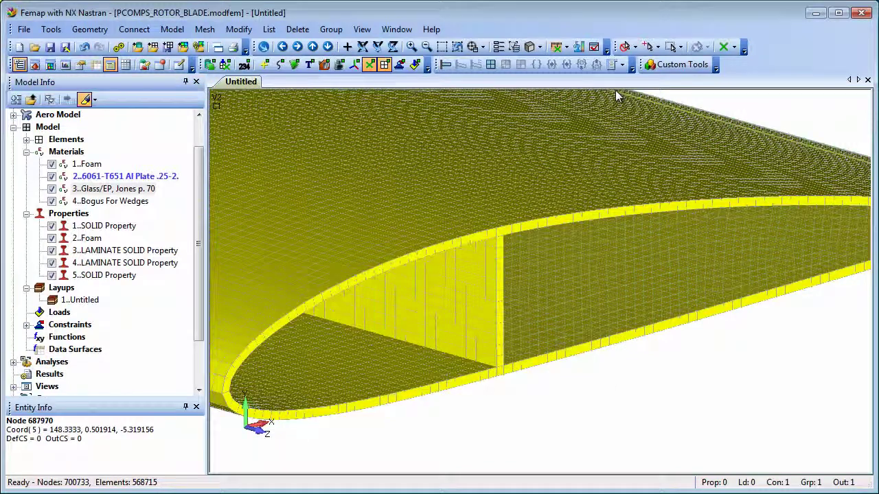
Review laminate solid property 3's definition without making changes.
left_click(105, 250)
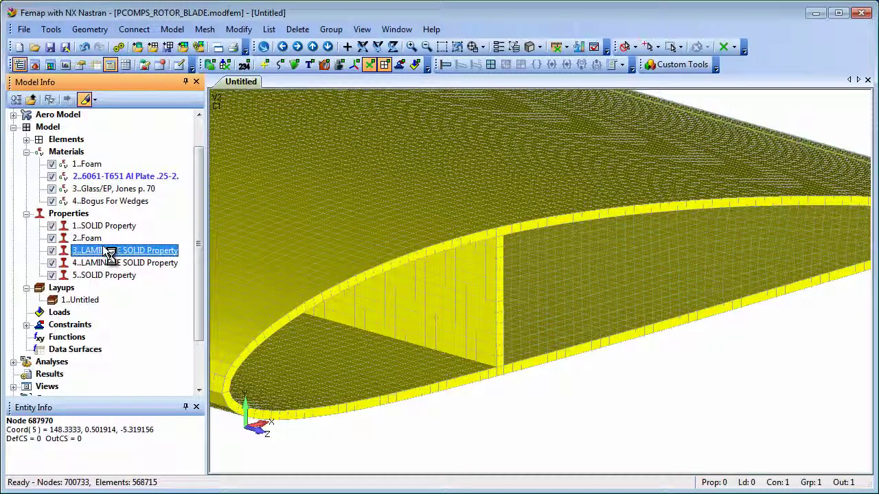
right_click(103, 246)
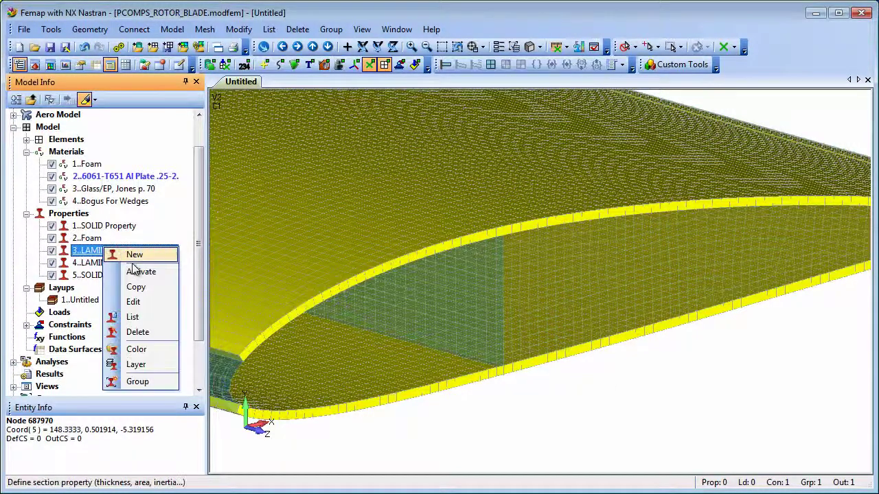
left_click(135, 301)
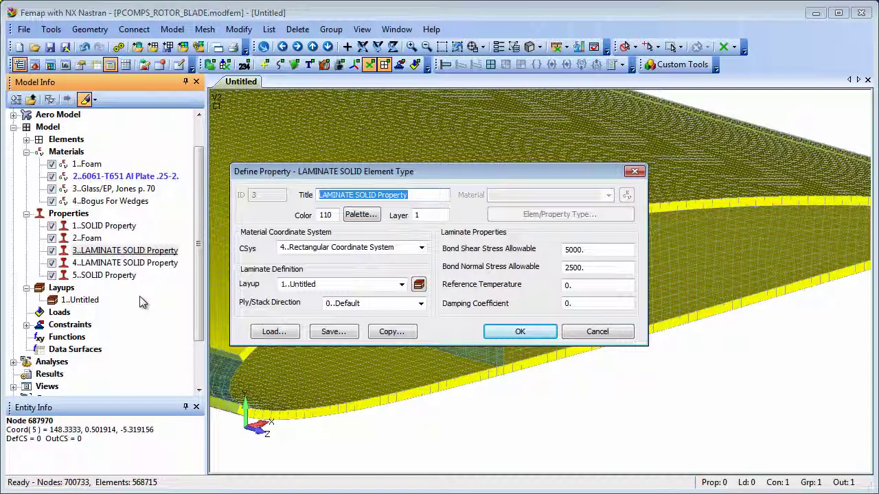
left_click(634, 171)
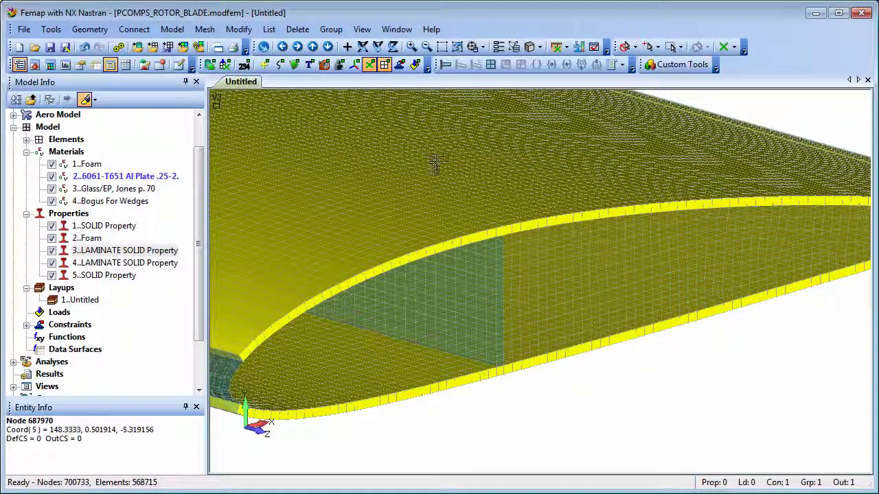
Turn off highlighting and open the Untitled layup in the Layup Editor to view its plies.
left_click(87, 101)
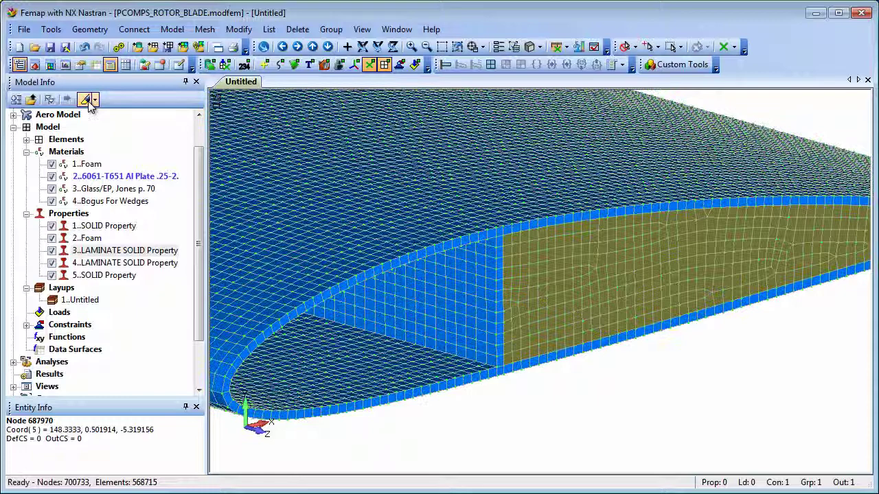
right_click(87, 300)
left_click(129, 351)
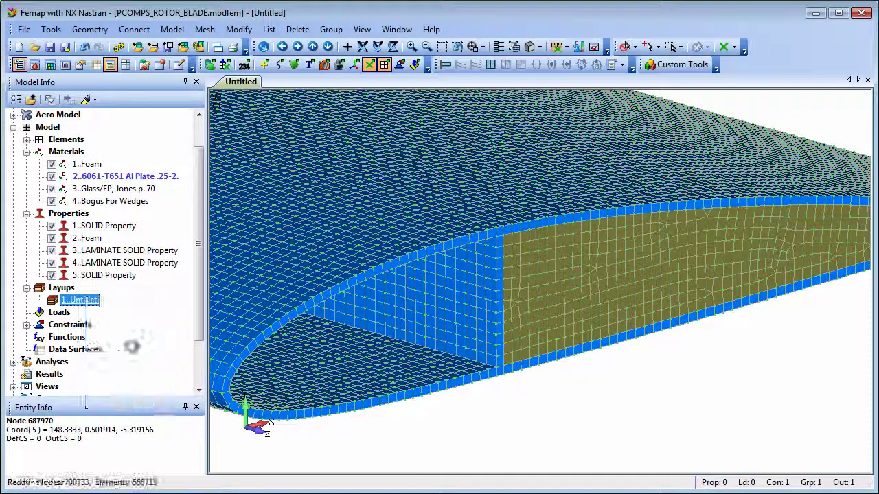
left_click_drag(519, 347, 519, 411)
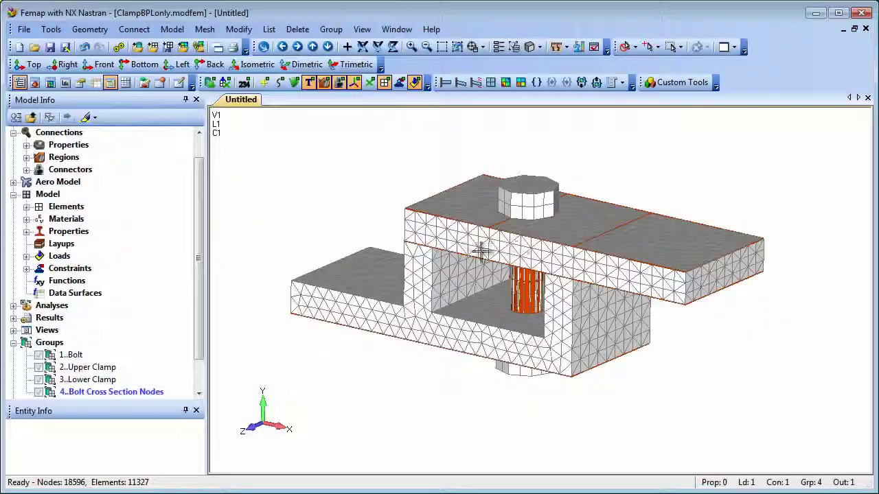
Highlight the Bolt group and the Bolt Cross Section Region in the clamp model.
left_click(71, 354)
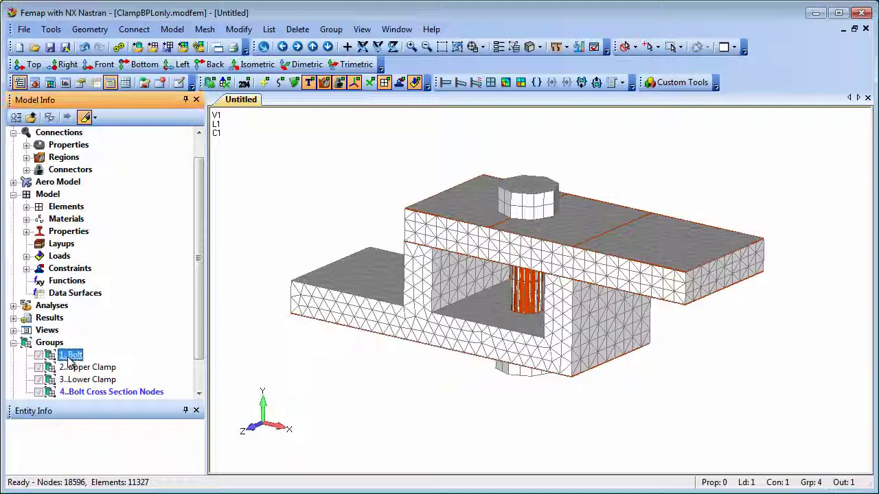
left_click(26, 157)
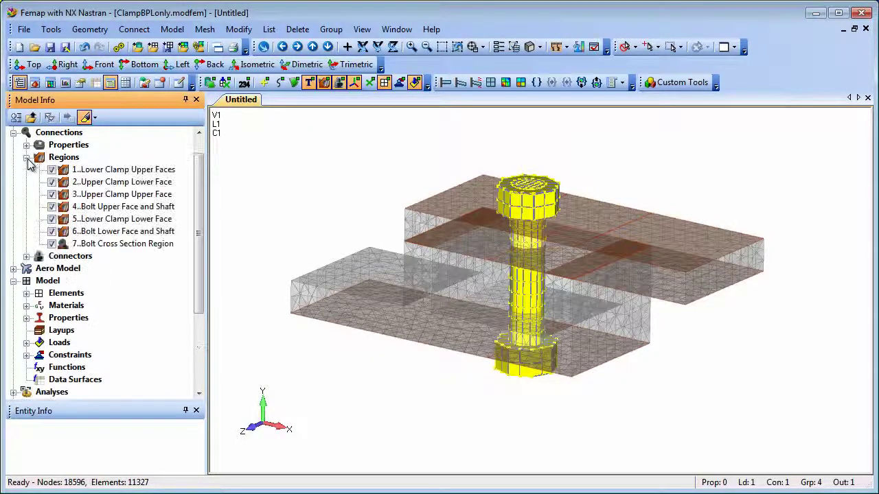
left_click(123, 244)
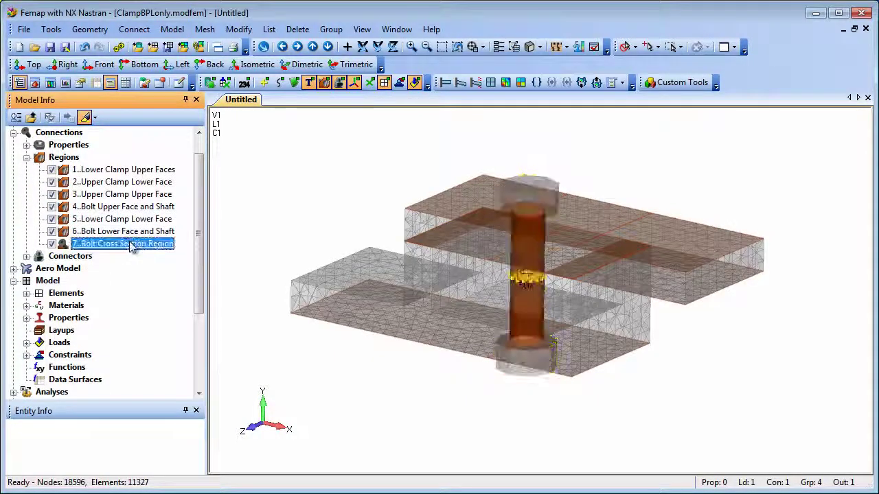
Zoom into the bolt cross-section, return to the full view, and hide region highlighting.
left_click(441, 47)
left_click(487, 252)
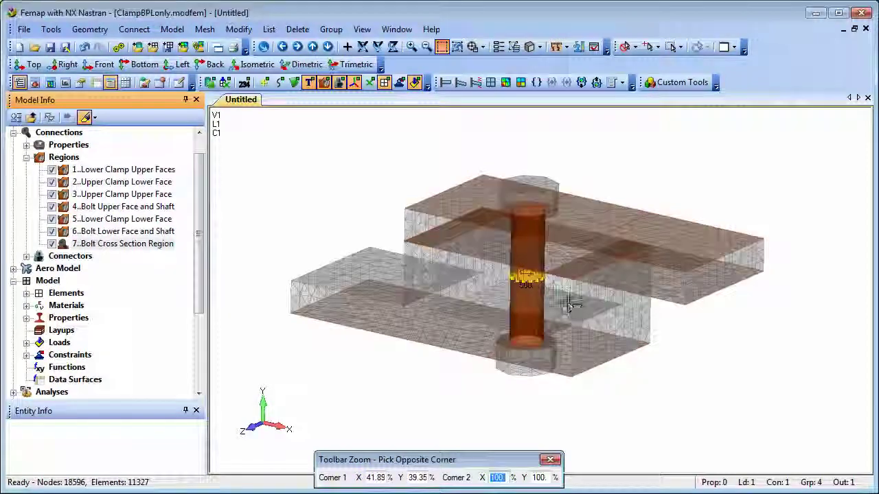
left_click(556, 295)
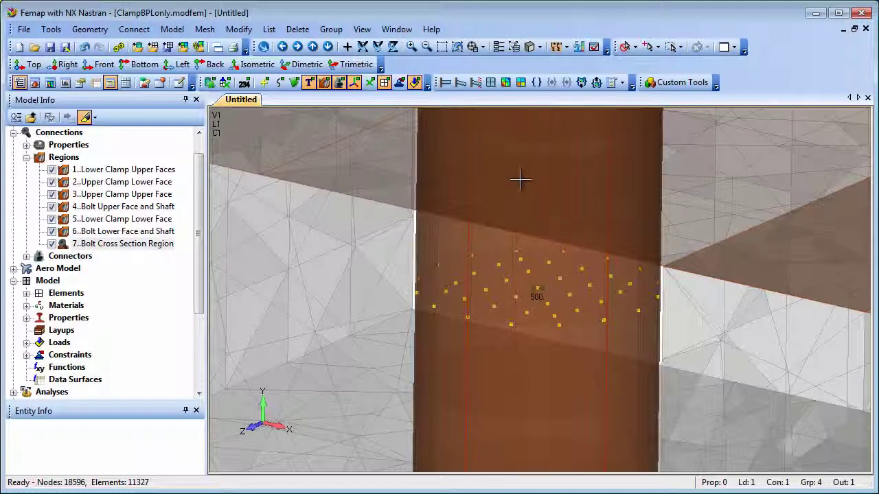
left_click(457, 47)
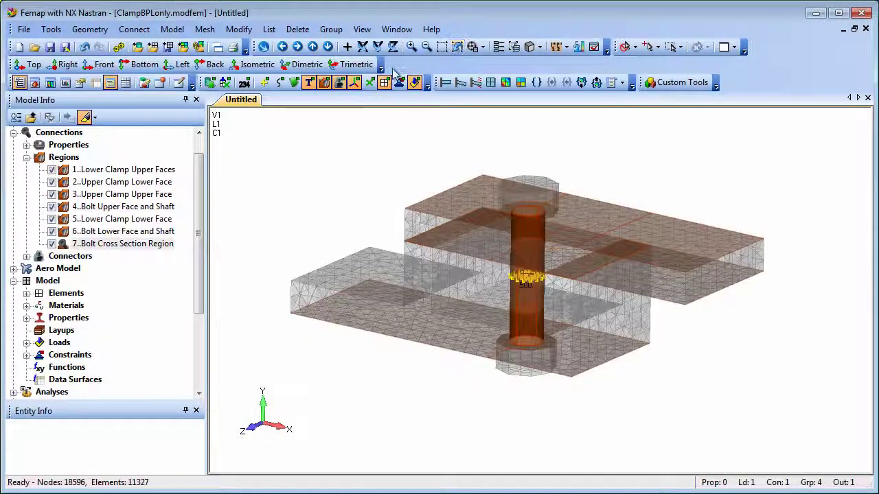
left_click(325, 82)
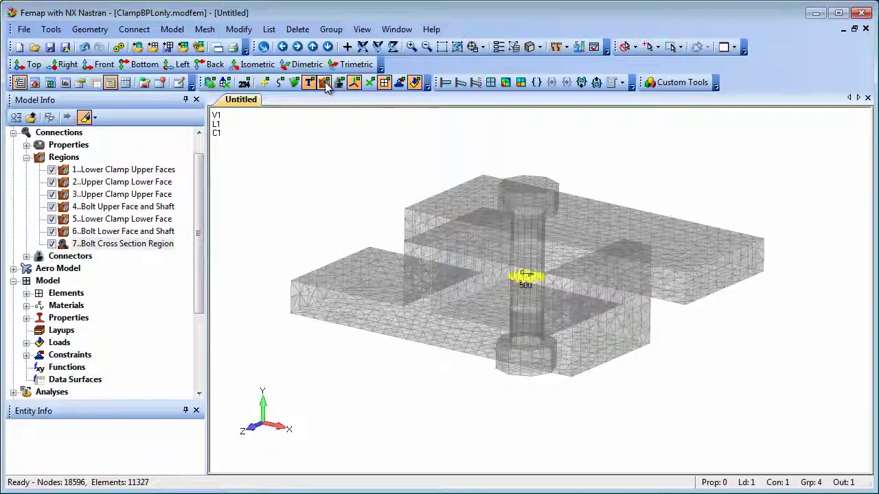
Show the clamp's Von Mises contour on the deformed shape, tilt it, and zoom in.
left_click(505, 83)
left_click(460, 82)
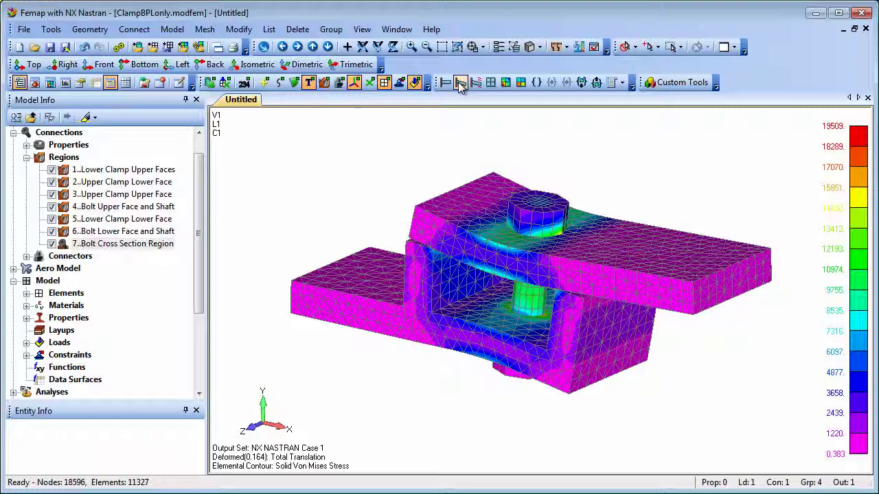
middle_click_drag(392, 213, 402, 188)
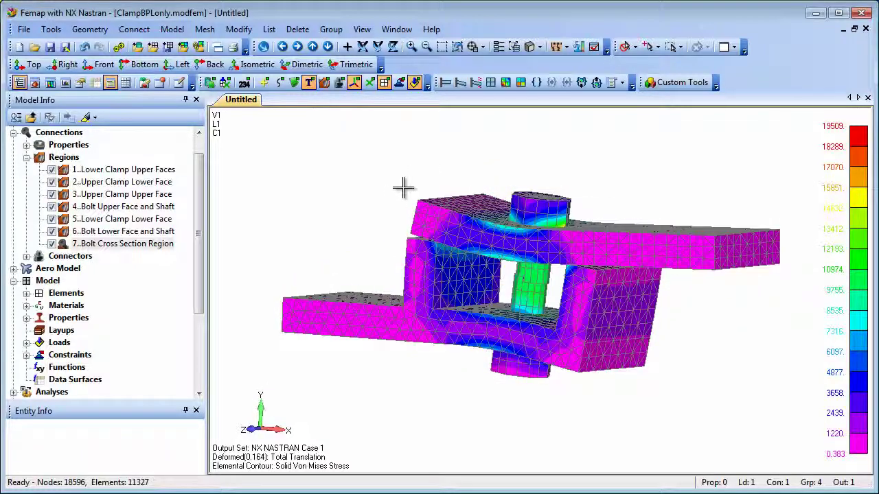
left_click(441, 47)
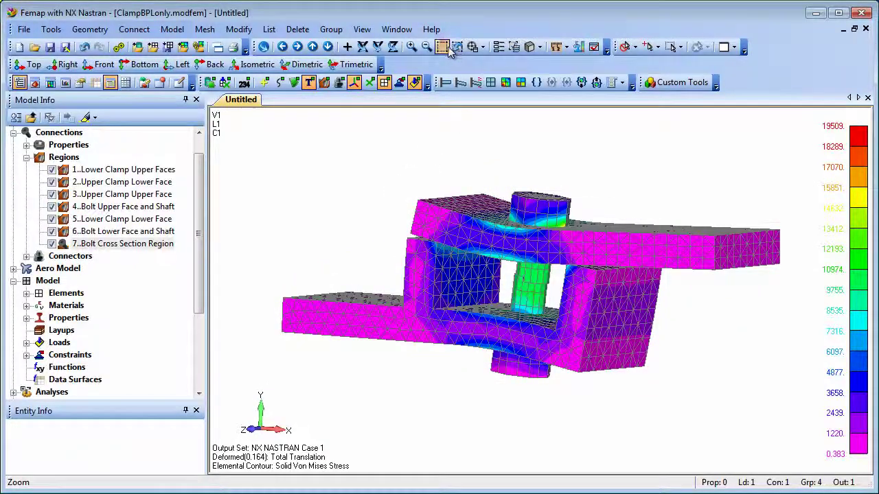
left_click(433, 179)
left_click(601, 385)
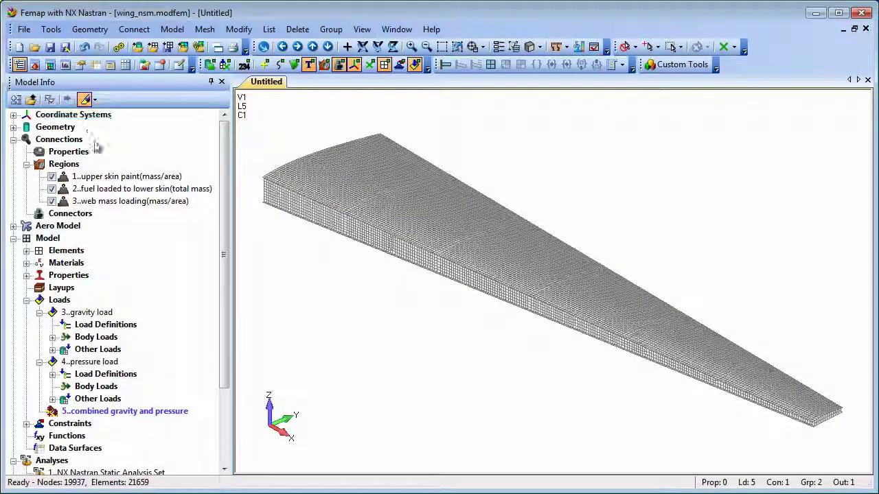
Inspect the fuel-loaded-to-lower-skin mass region's settings without changing them.
left_click(103, 189)
right_click(109, 187)
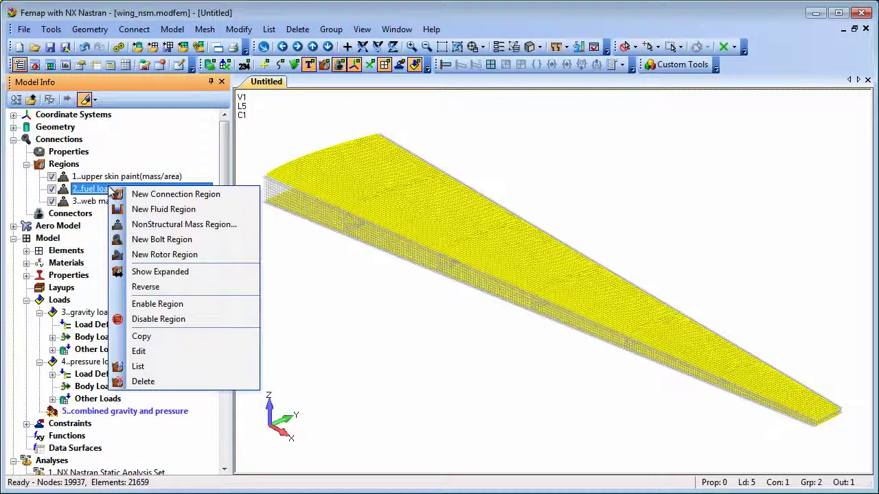
left_click(167, 352)
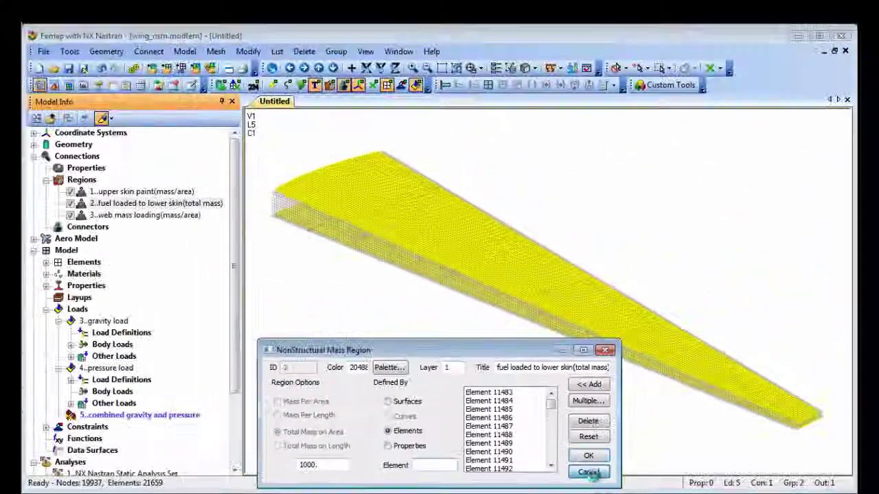
left_click(749, 448)
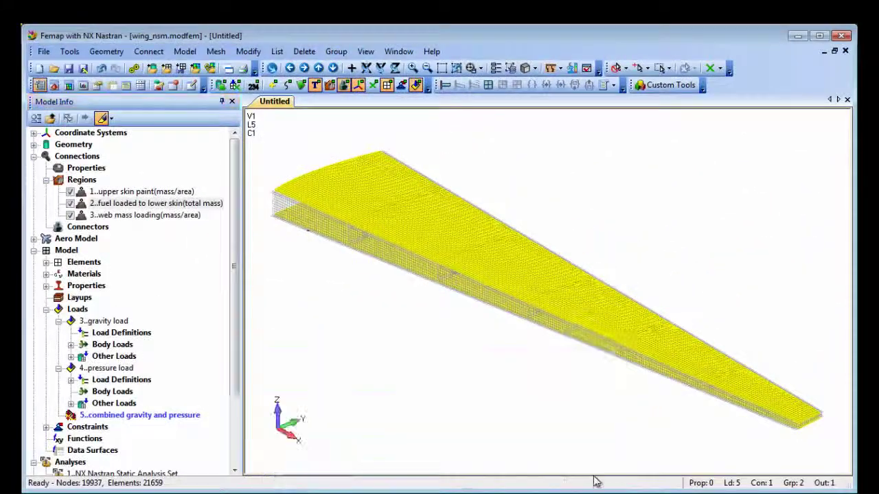
Turn off highlighting and preview the static analysis's Nastran input file.
left_click(102, 119)
left_click_drag(233, 204, 233, 283)
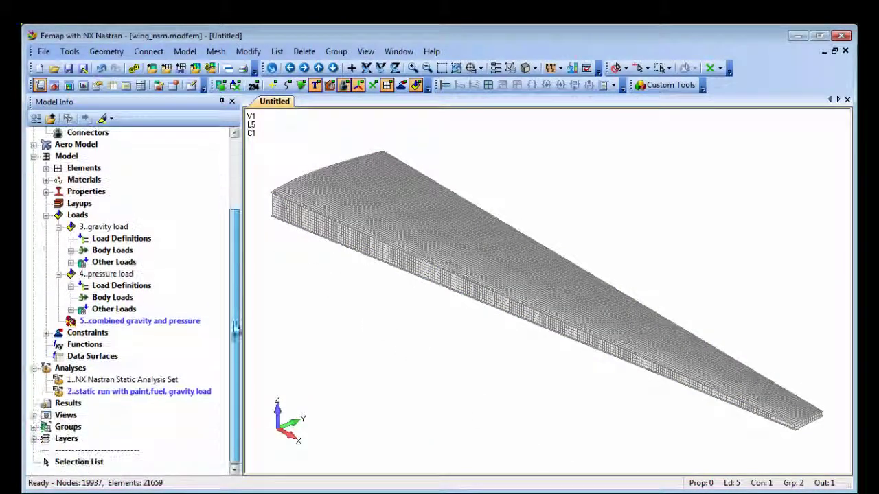
right_click(139, 392)
left_click(169, 456)
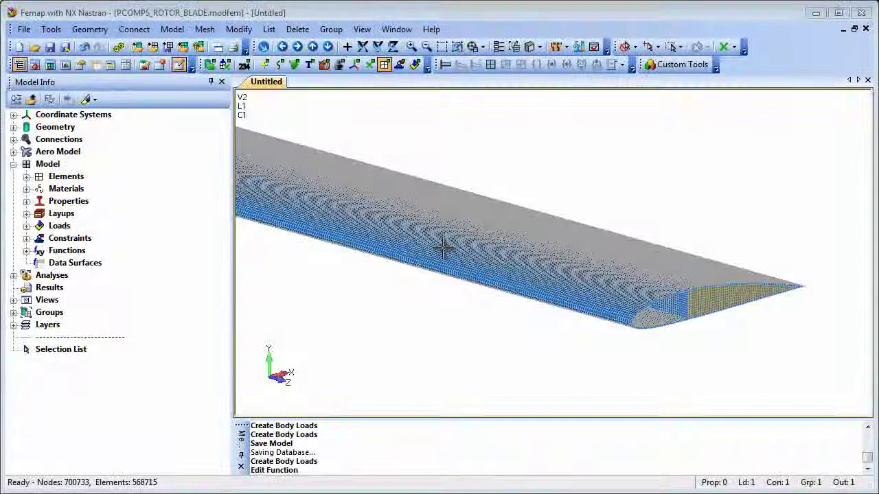
Review the varying Acceleration Loading body load settings, closing them unchanged.
left_click(26, 226)
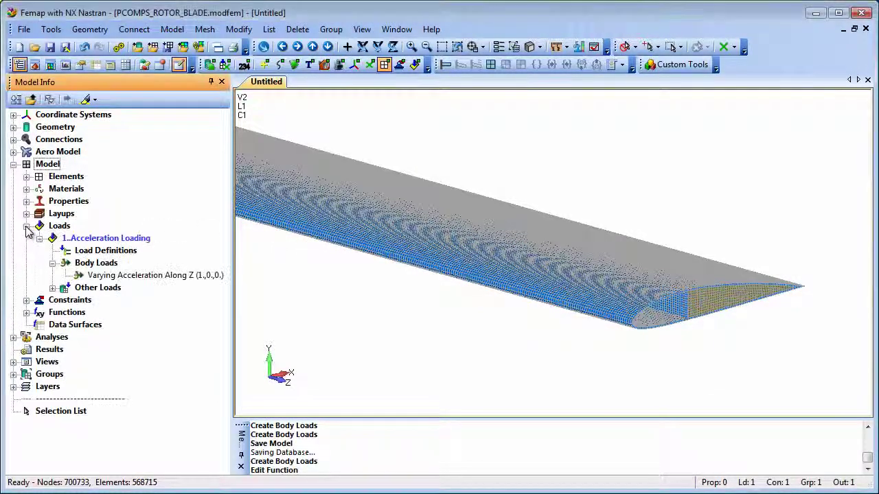
right_click(131, 280)
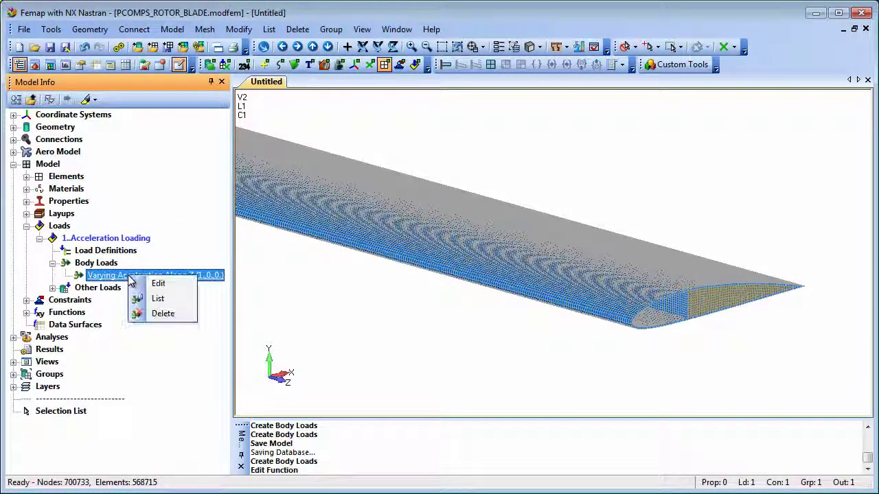
left_click(156, 282)
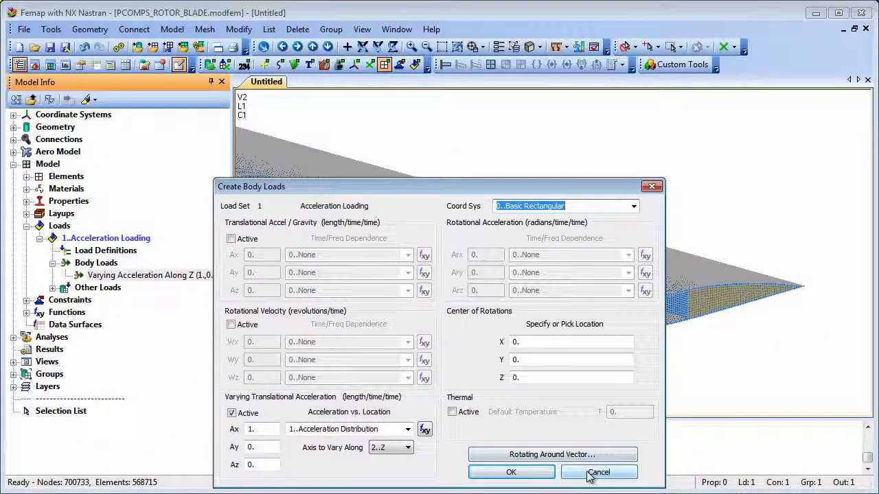
left_click(589, 476)
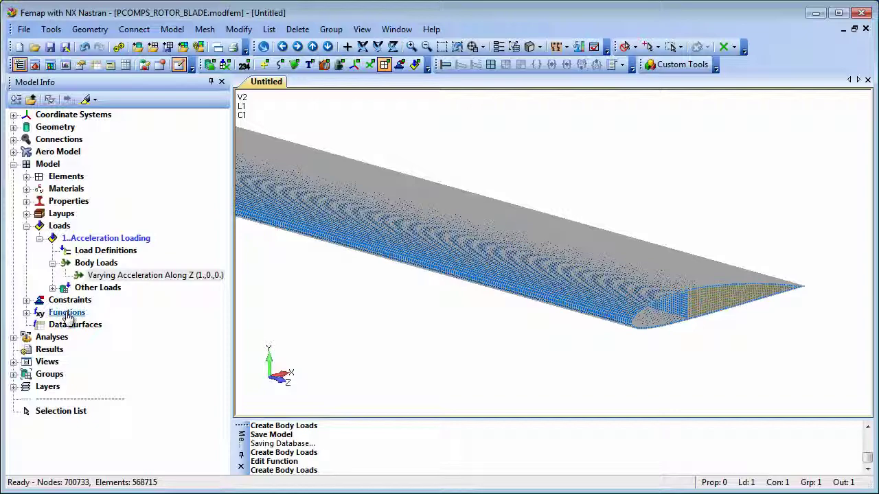
Open the Acceleration Distribution function to view its curve.
left_click(27, 313)
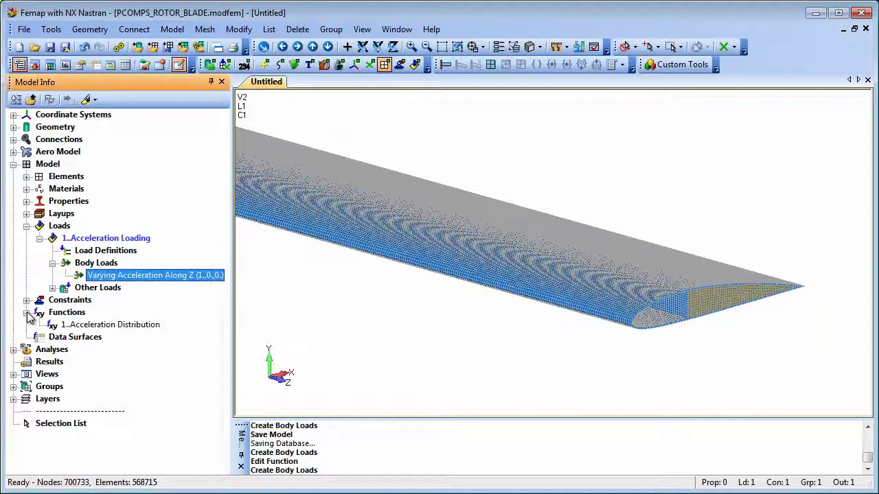
right_click(119, 325)
left_click(156, 367)
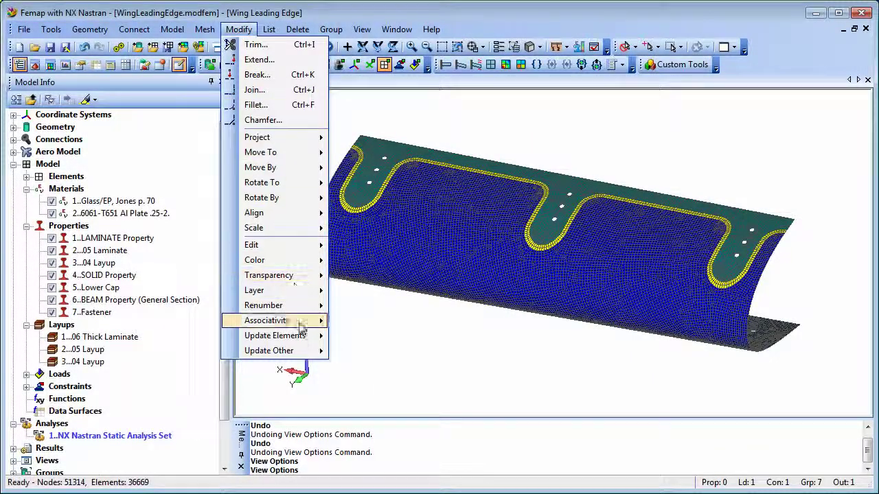
Orient material of all type 21 Laminate Plate, Linear elements along Basic Rectangular X axis.
mouse_move(302, 336)
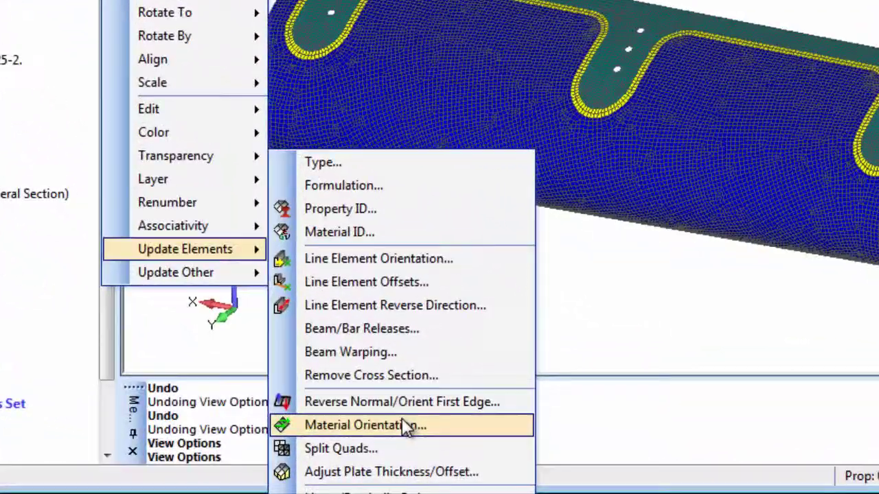
left_click(411, 443)
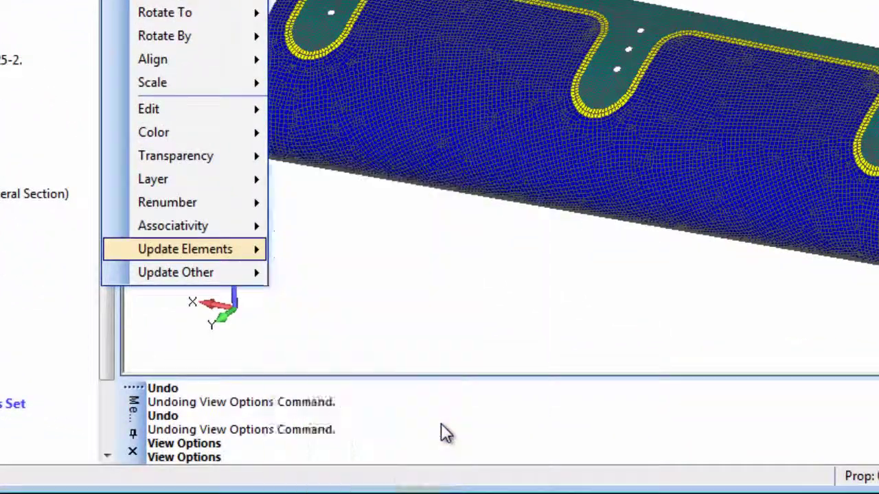
left_click(613, 467)
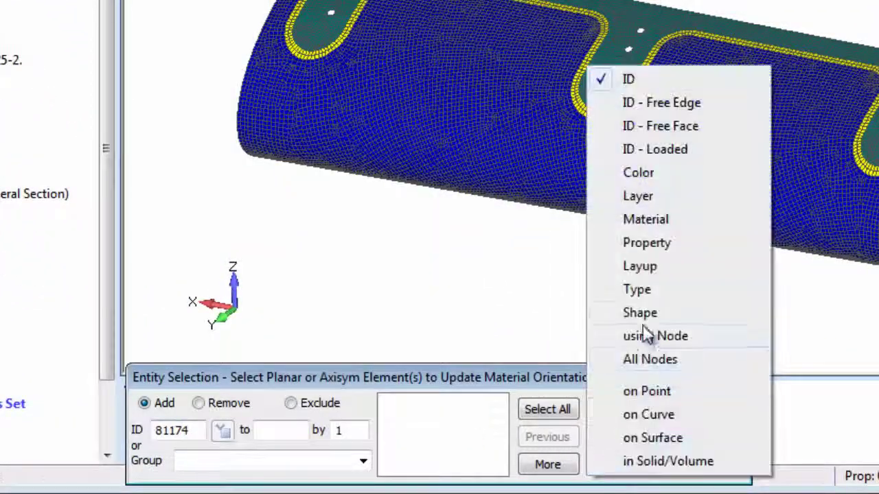
left_click(643, 291)
left_click(358, 438)
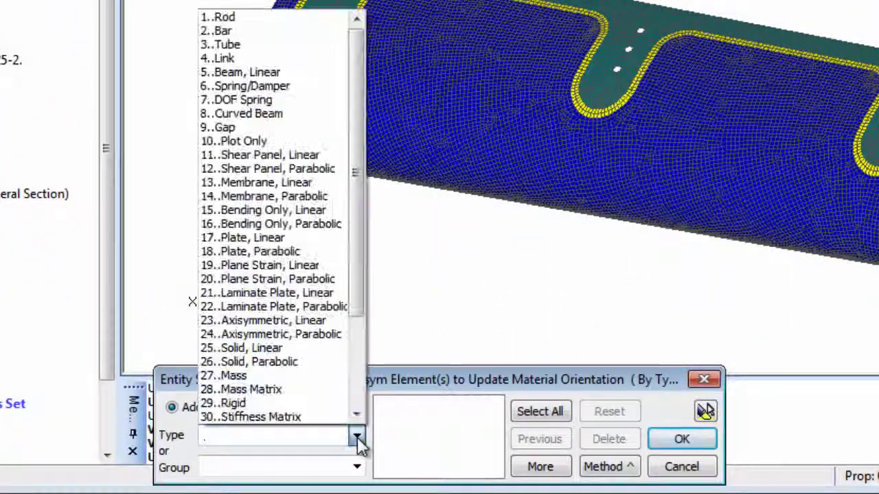
left_click(334, 304)
left_click(540, 467)
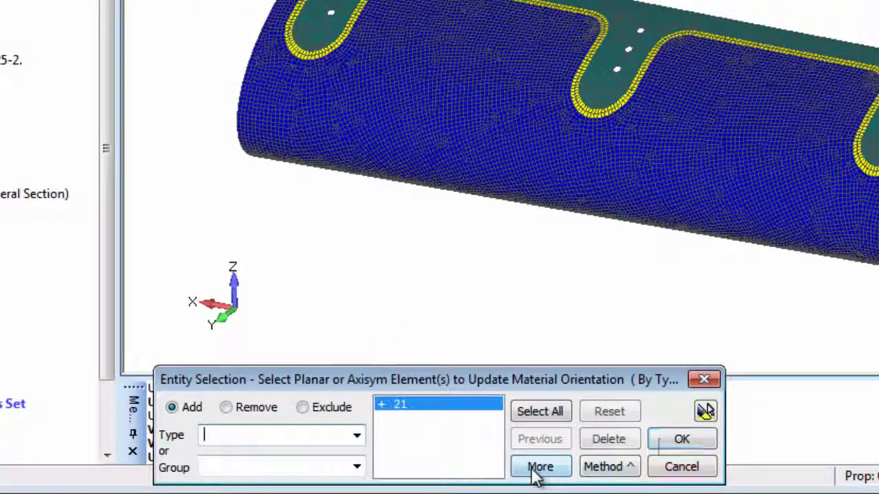
left_click(705, 411)
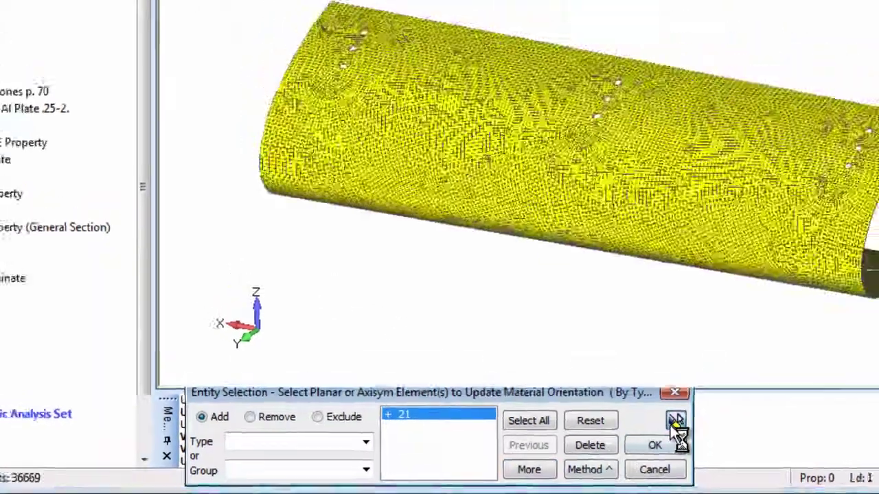
left_click(654, 445)
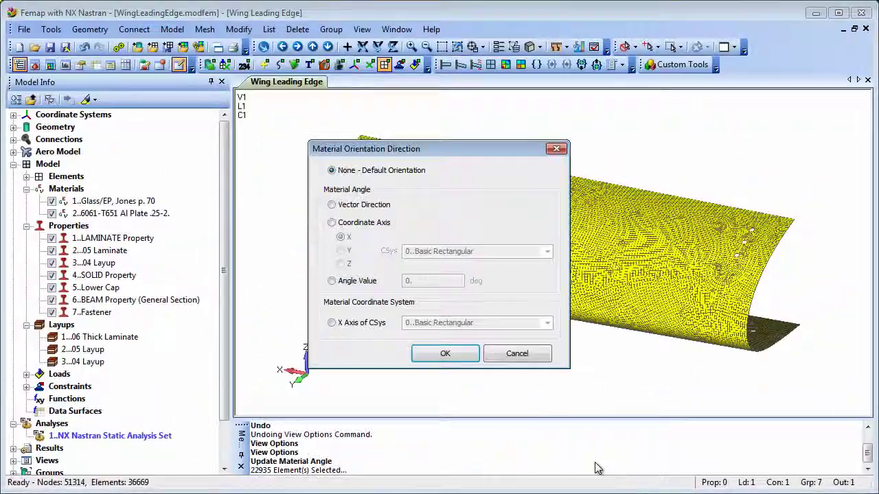
left_click(333, 323)
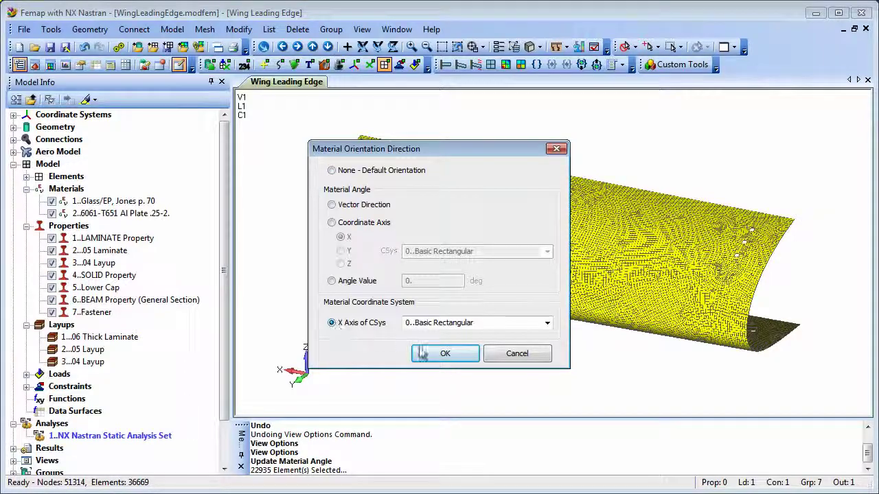
left_click(444, 354)
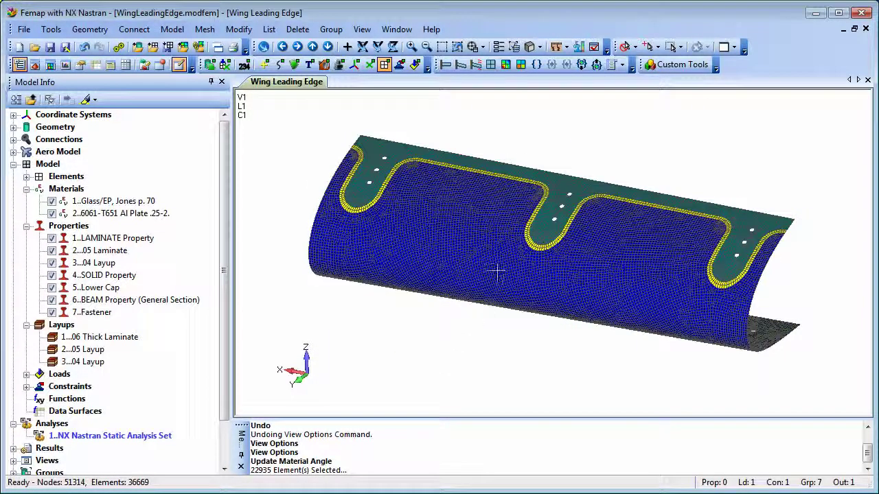
Show element material directions, then zoom to the teal strip with two holes.
left_click(594, 46)
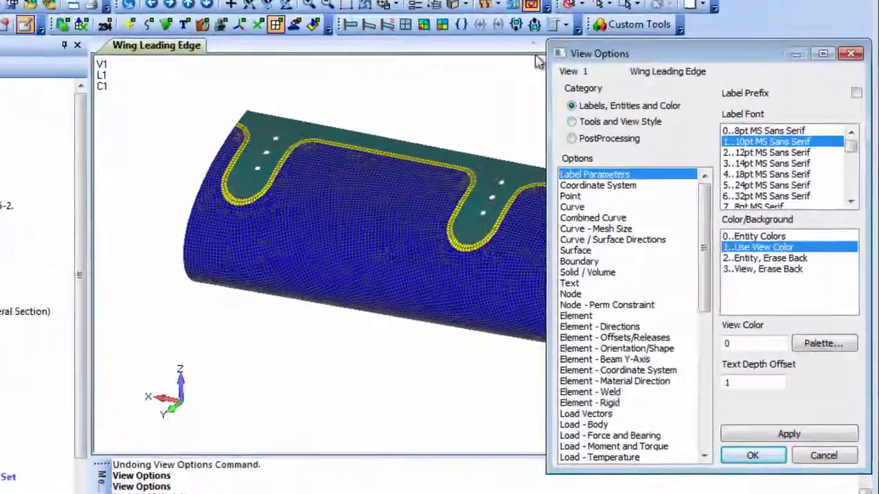
left_click(639, 381)
left_click(755, 247)
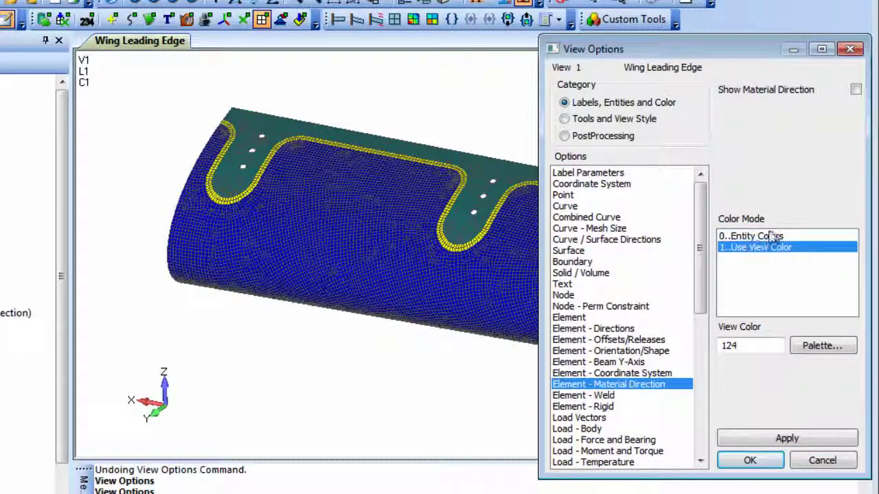
left_click(794, 438)
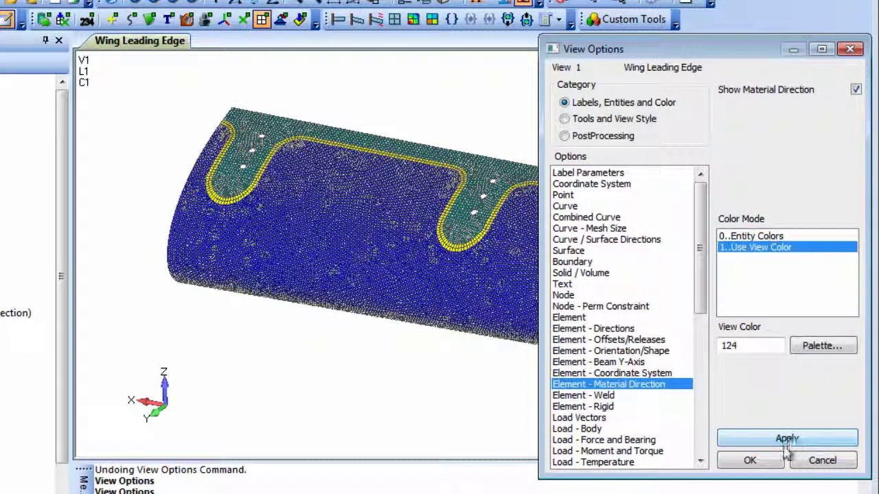
left_click(763, 461)
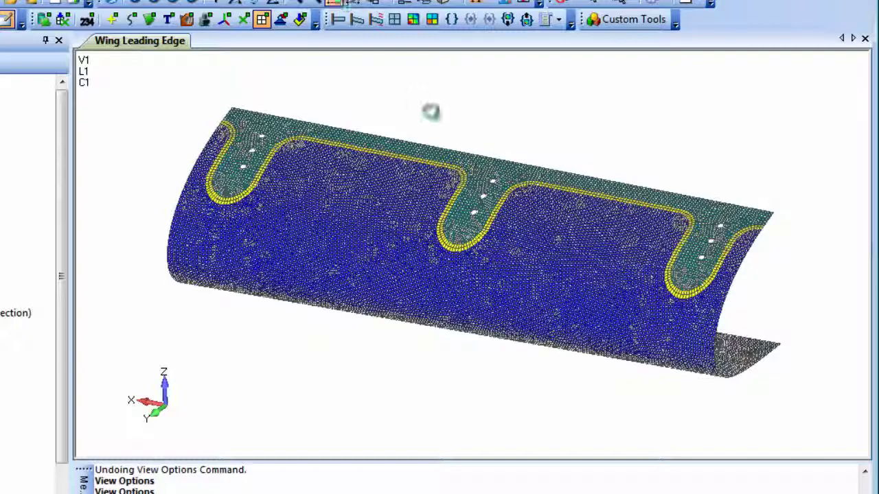
left_click_drag(520, 222, 573, 278)
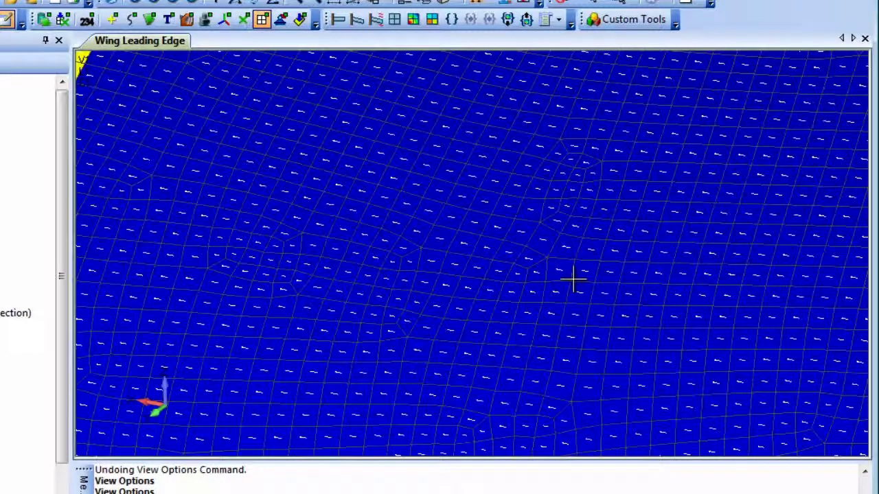
middle_click_drag(309, 143, 714, 389)
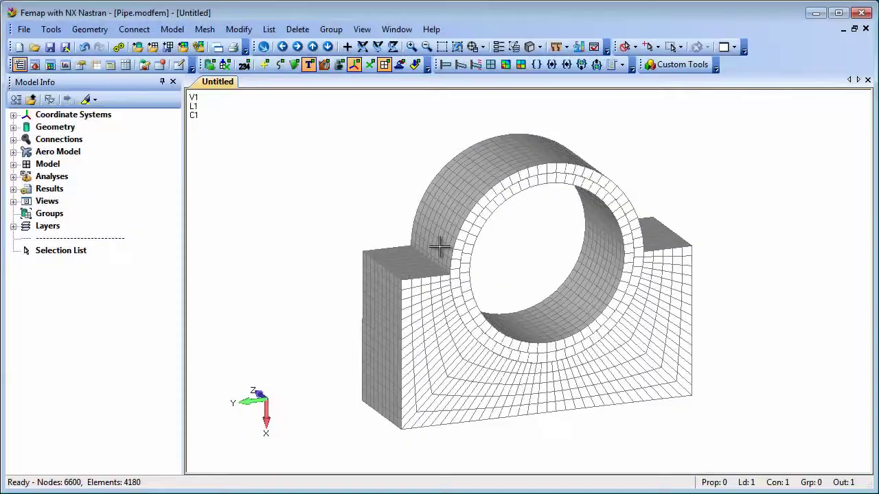
Show the pipe's loads and highlight region 8 and connectors Region 7-8 and Region 9-8.
left_click(415, 66)
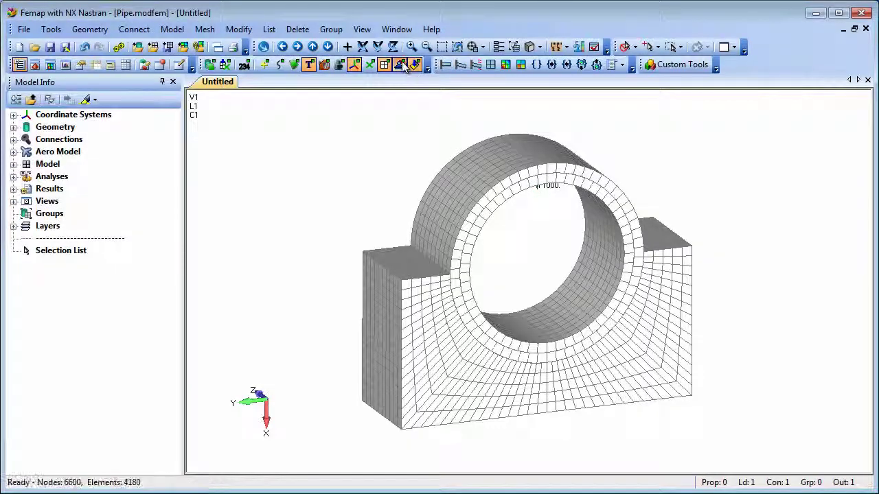
left_click(13, 139)
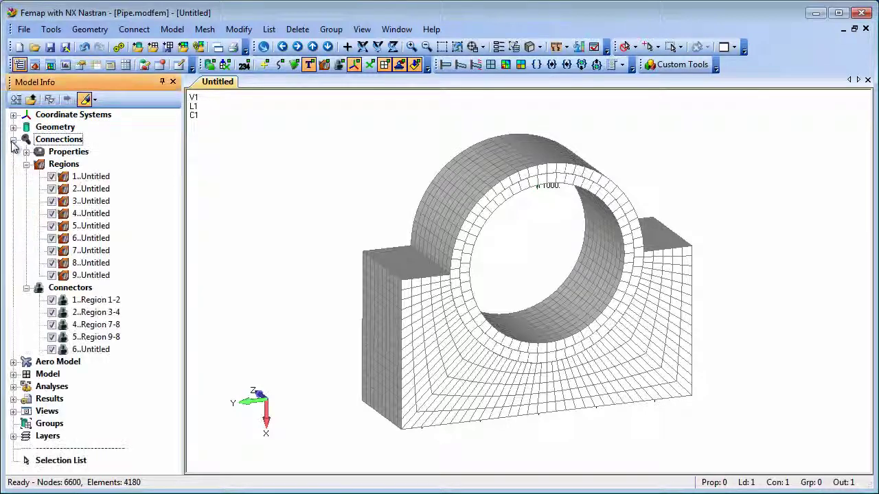
left_click(91, 264)
left_click(95, 325)
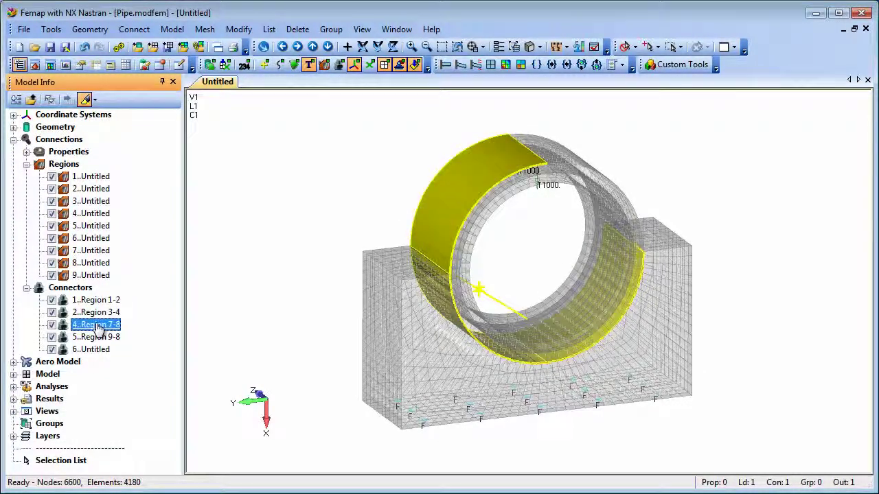
left_click(94, 337)
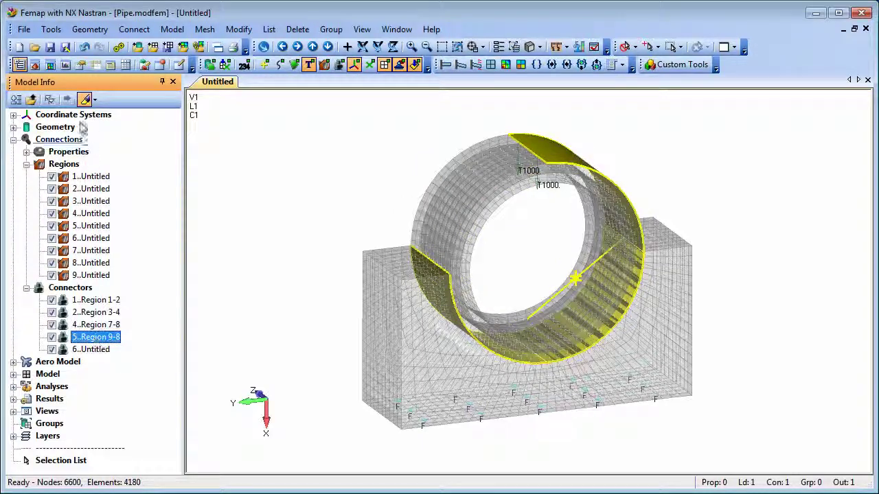
left_click(85, 101)
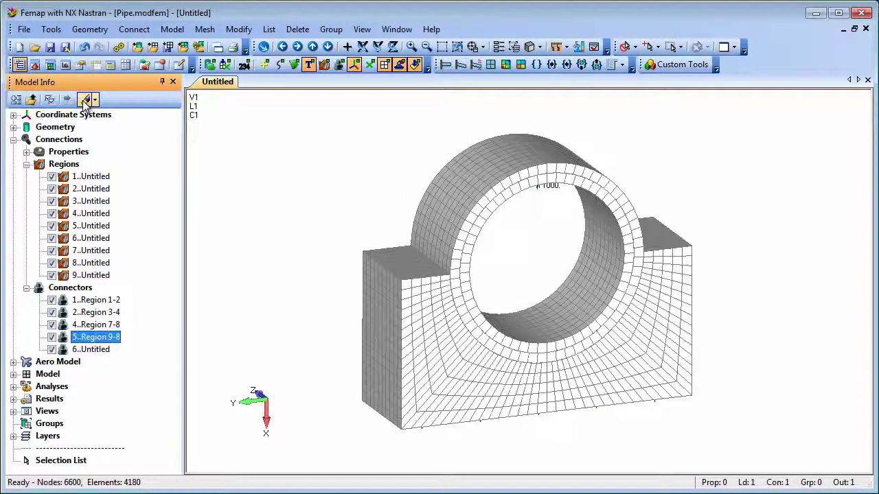
Hide loads and show the Eigenvalue 1 66.46977 deformed stress contour on the pipe.
left_click(416, 64)
left_click(460, 65)
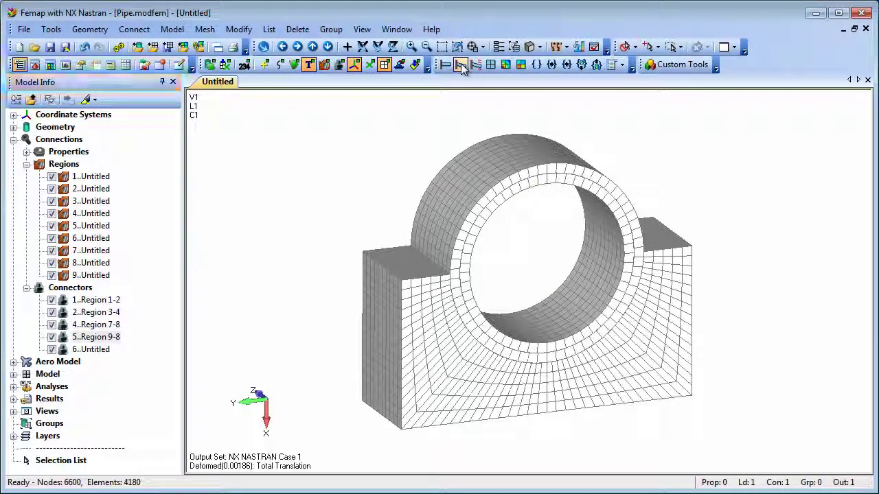
left_click(508, 65)
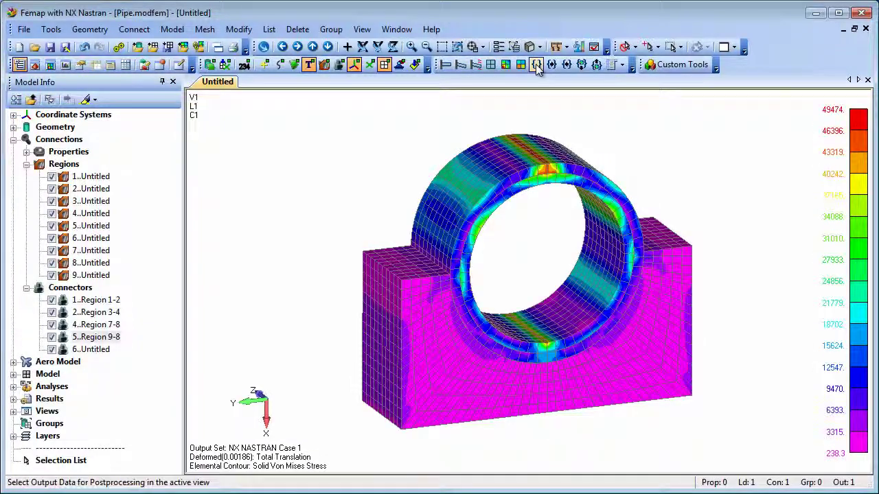
left_click(537, 64)
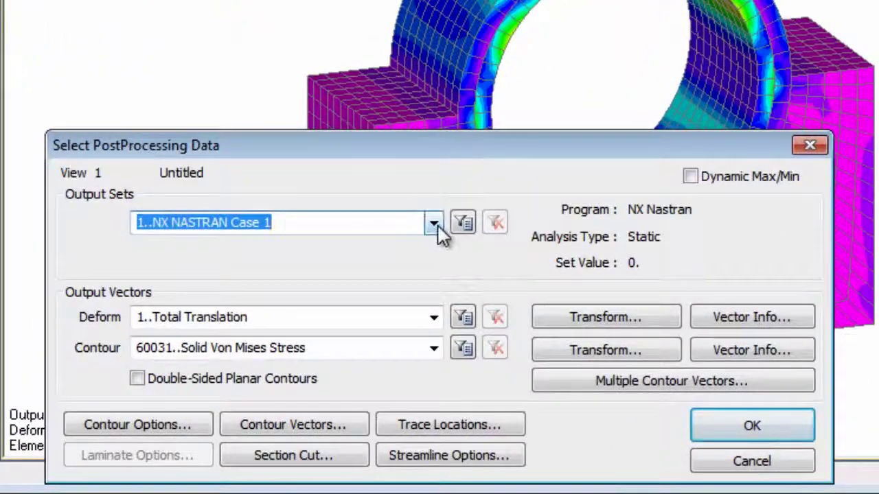
left_click(434, 228)
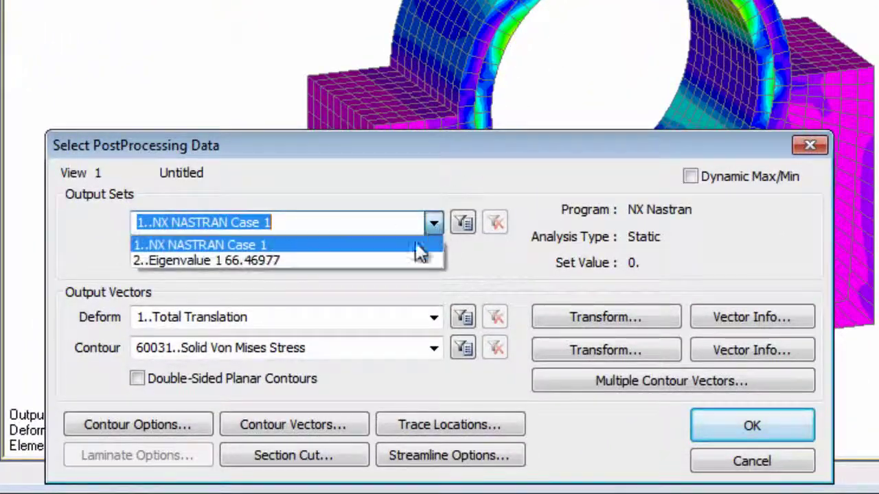
left_click(409, 263)
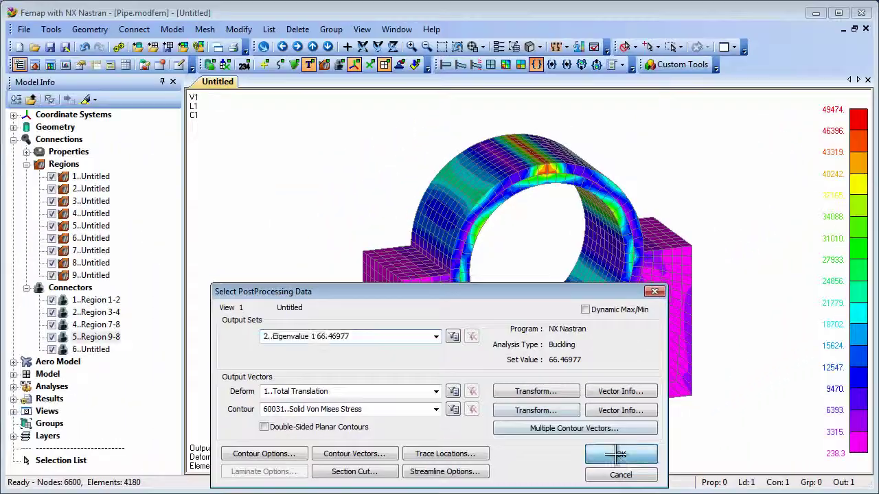
left_click(615, 454)
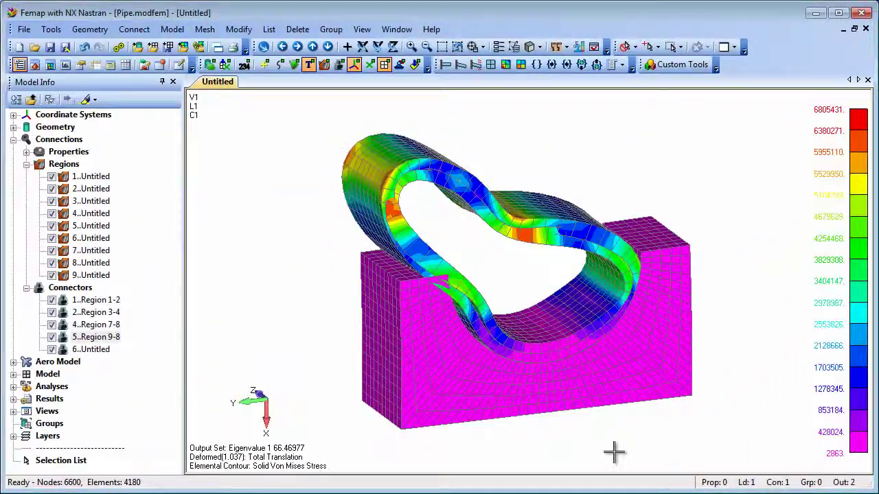